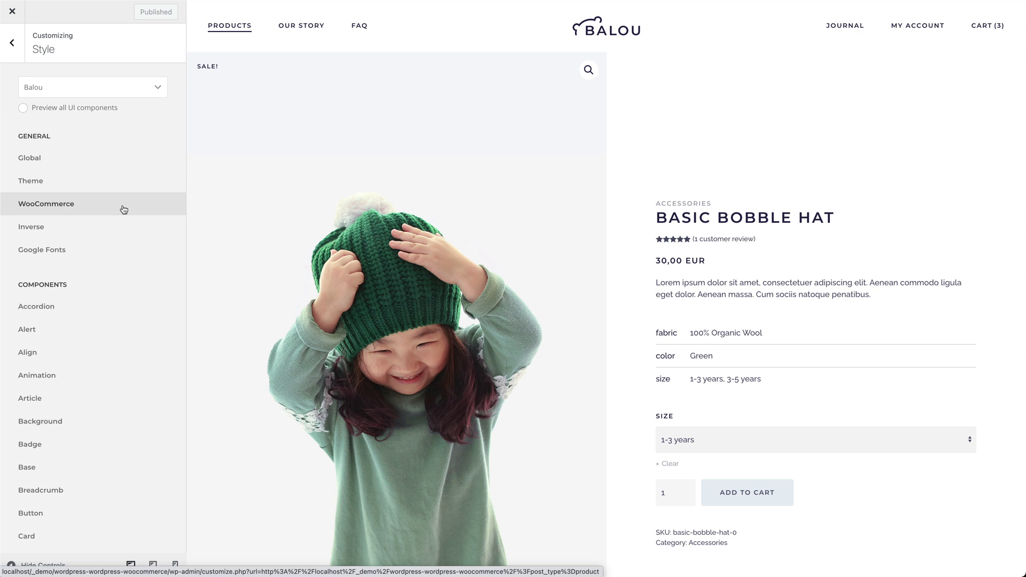
Step: Open the WooCommerce style settings under General in the Style panel
{"action": "left_click", "coordinate": [124, 209]}
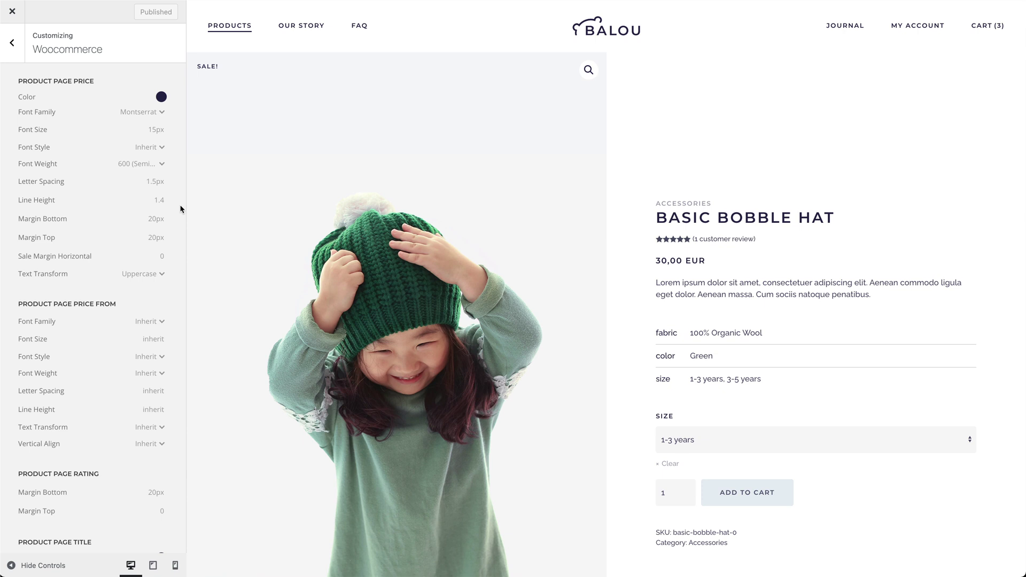
Step: Make the product page price bright red (#FB0235) and clear the size so it reads 'From 20,00 EUR'
{"action": "left_click", "coordinate": [161, 97]}
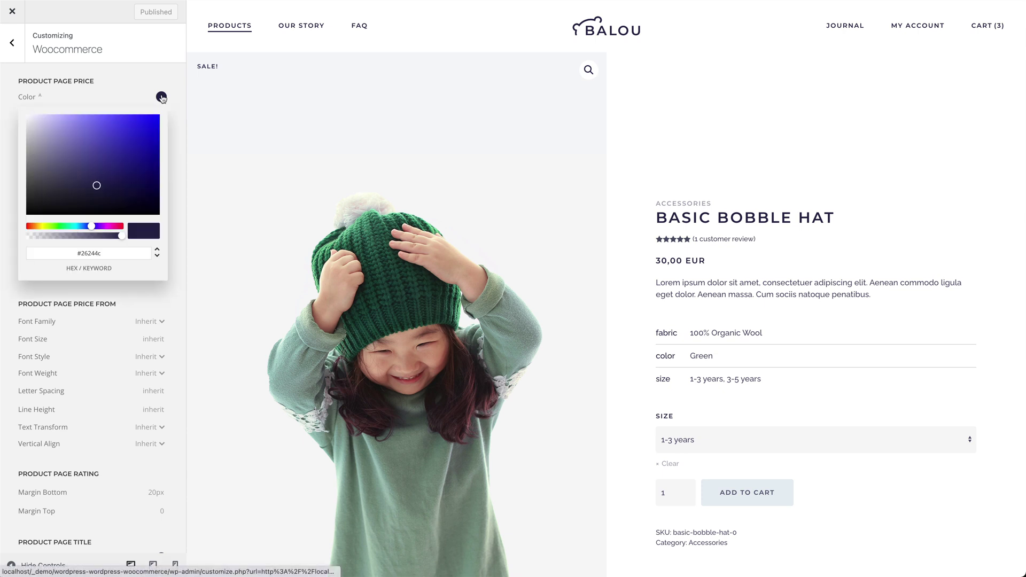
{"action": "left_click", "coordinate": [118, 226]}
{"action": "left_click_drag", "start_coordinate": [136, 175], "coordinate": [159, 119]}
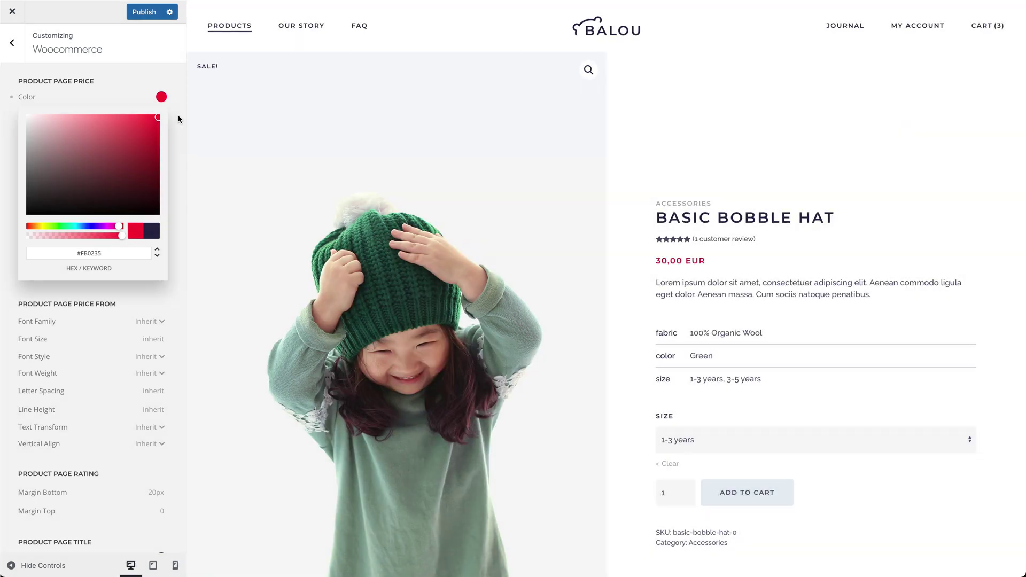
{"action": "left_click", "coordinate": [179, 119]}
{"action": "scroll", "coordinate": [179, 119], "scroll_direction": "down", "scroll_amount": 5}
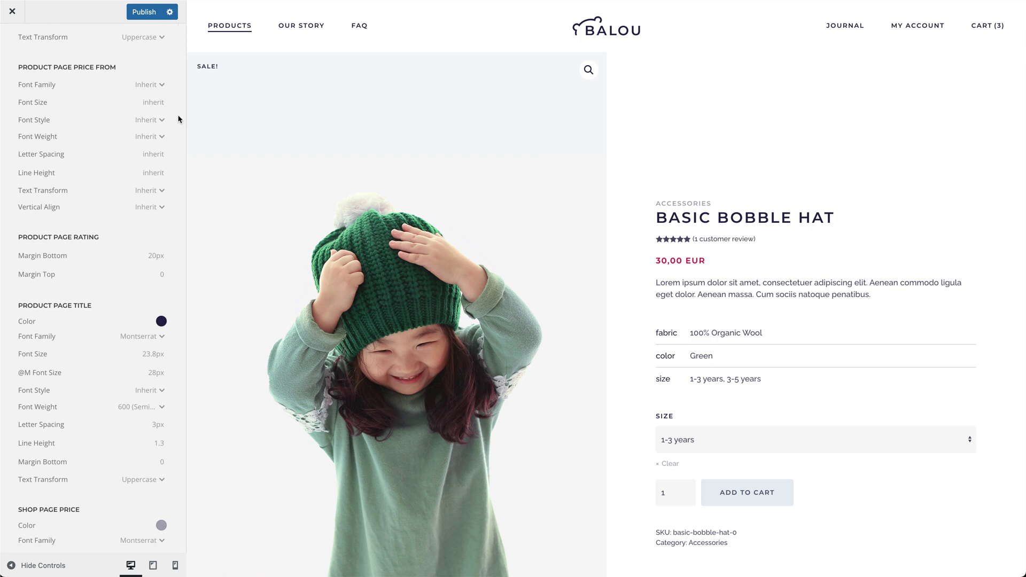
{"action": "left_click", "coordinate": [659, 464]}
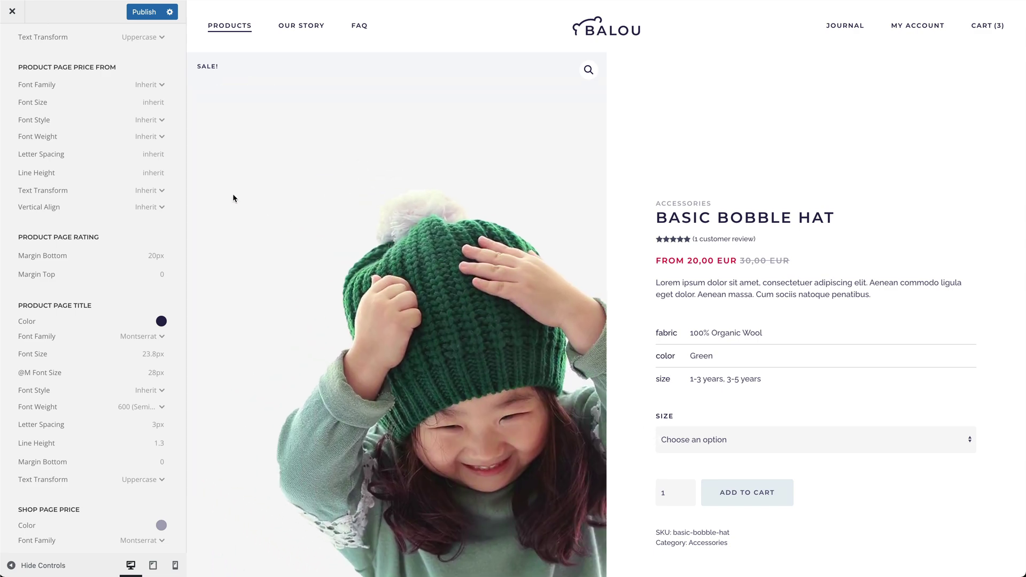
Step: Make the from price lowercase, set a 10px rating top margin, and colour the product title #1407F4
{"action": "left_click", "coordinate": [163, 191]}
{"action": "left_click", "coordinate": [158, 156]}
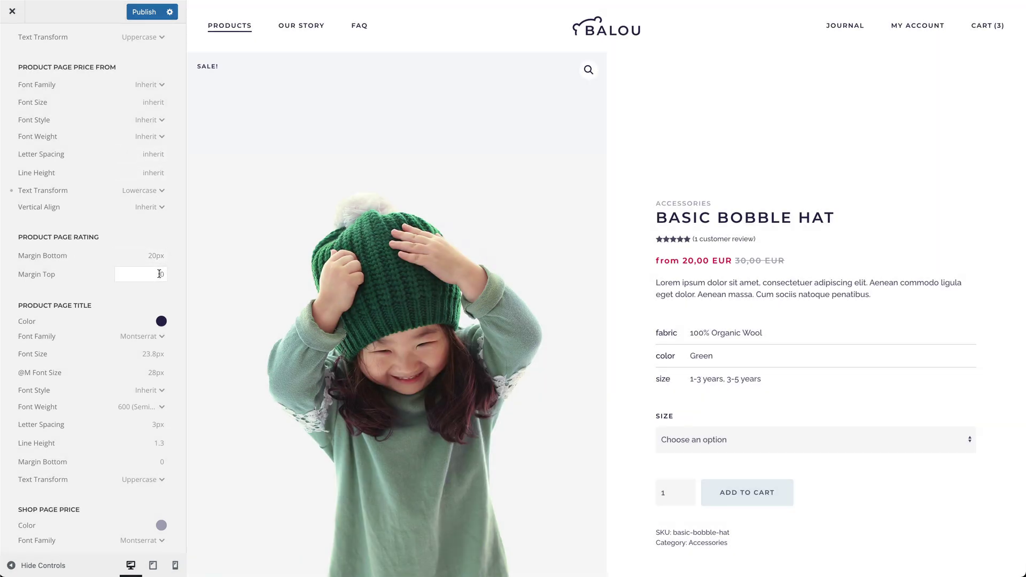
{"action": "left_click", "coordinate": [159, 274]}
{"action": "type", "text": "10px"}
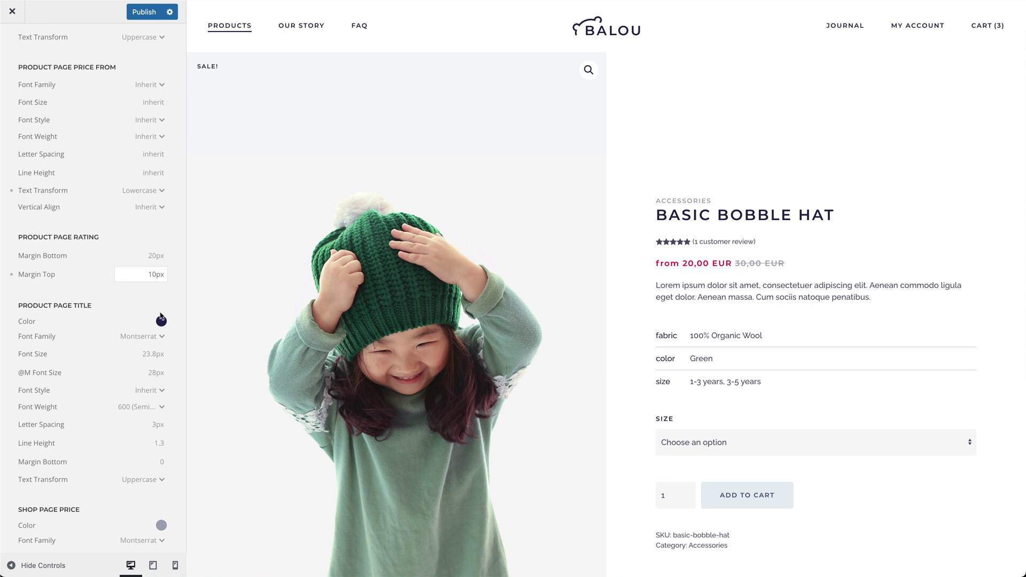
{"action": "left_click", "coordinate": [161, 321]}
{"action": "left_click", "coordinate": [156, 346]}
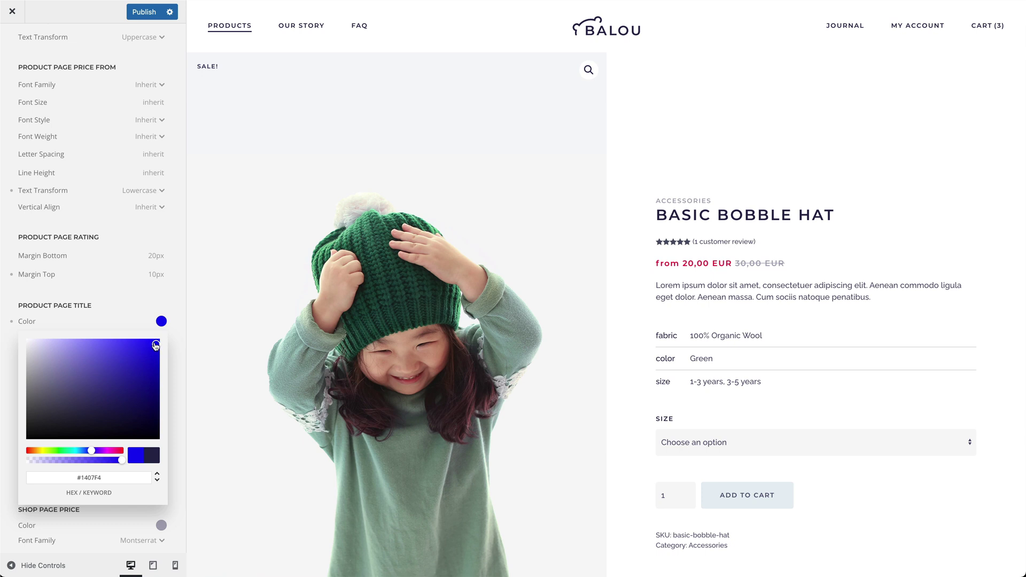
Step: Return the product title to dark navy and show the Products shop listing with its price settings
{"action": "left_click", "coordinate": [14, 325]}
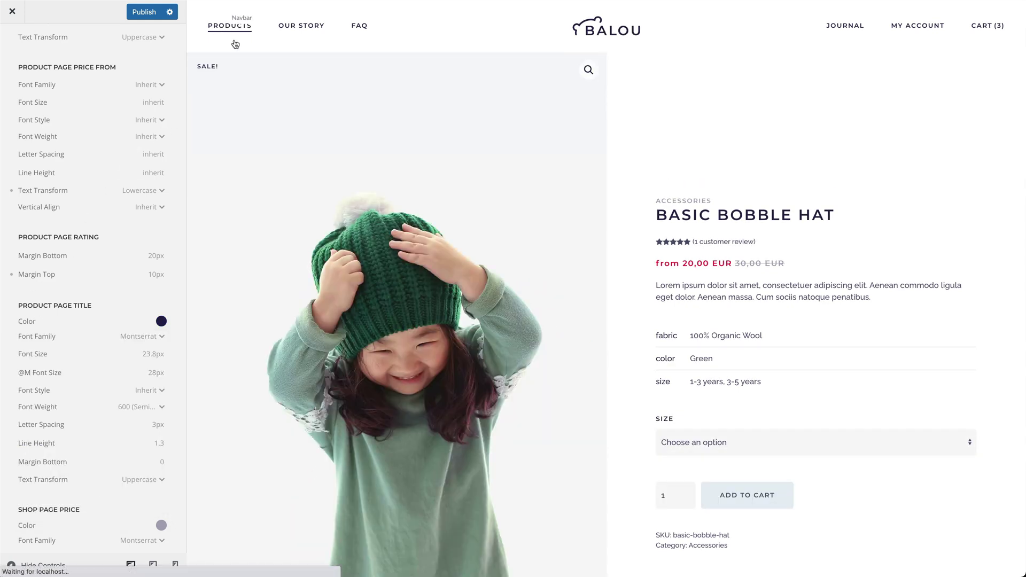
{"action": "left_click", "coordinate": [236, 44]}
{"action": "mouse_move", "coordinate": [235, 42]}
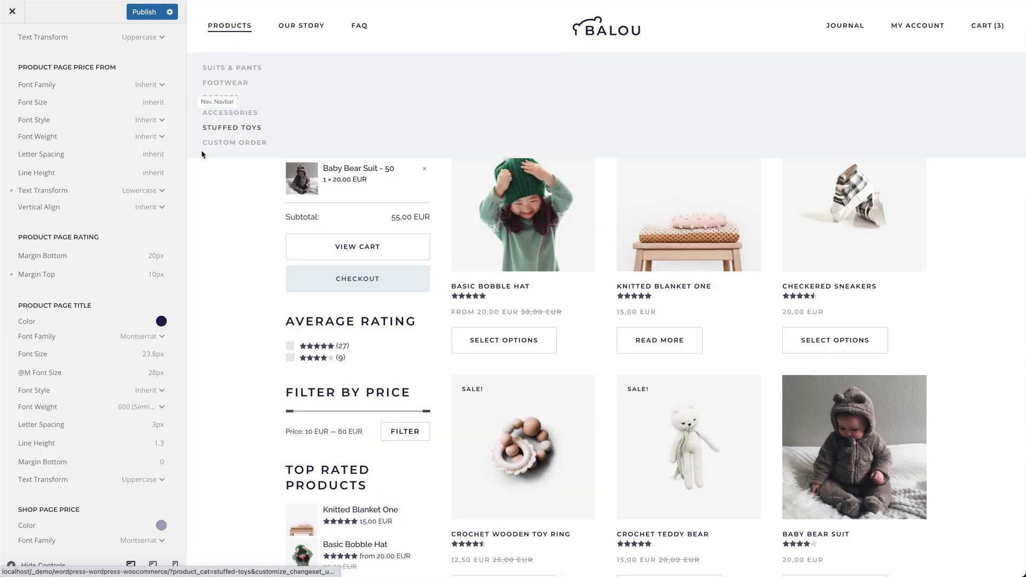
{"action": "scroll", "coordinate": [161, 459], "scroll_direction": "down", "scroll_amount": 2}
{"action": "scroll", "coordinate": [160, 459], "scroll_direction": "down", "scroll_amount": 6}
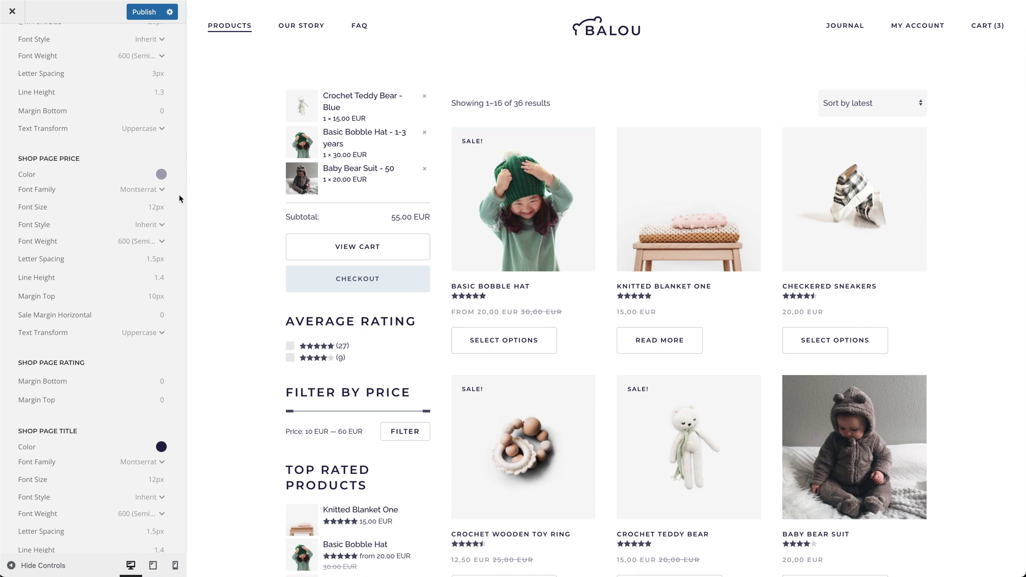
Step: Make the shop page price bright red and set the shop rating top margin to 10
{"action": "left_click", "coordinate": [161, 174]}
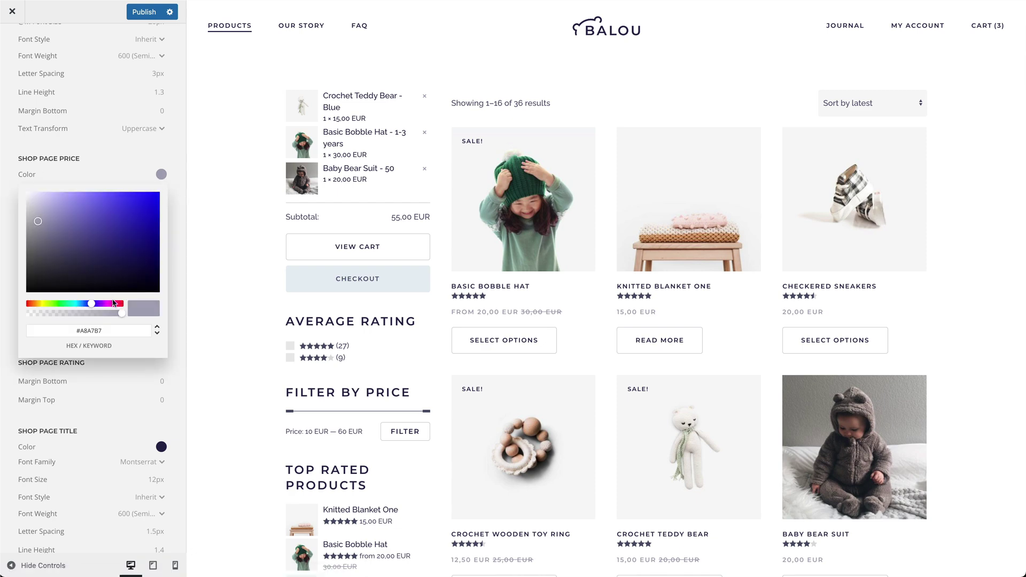
{"action": "left_click_drag", "start_coordinate": [113, 302], "coordinate": [122, 303]}
{"action": "left_click", "coordinate": [159, 195]}
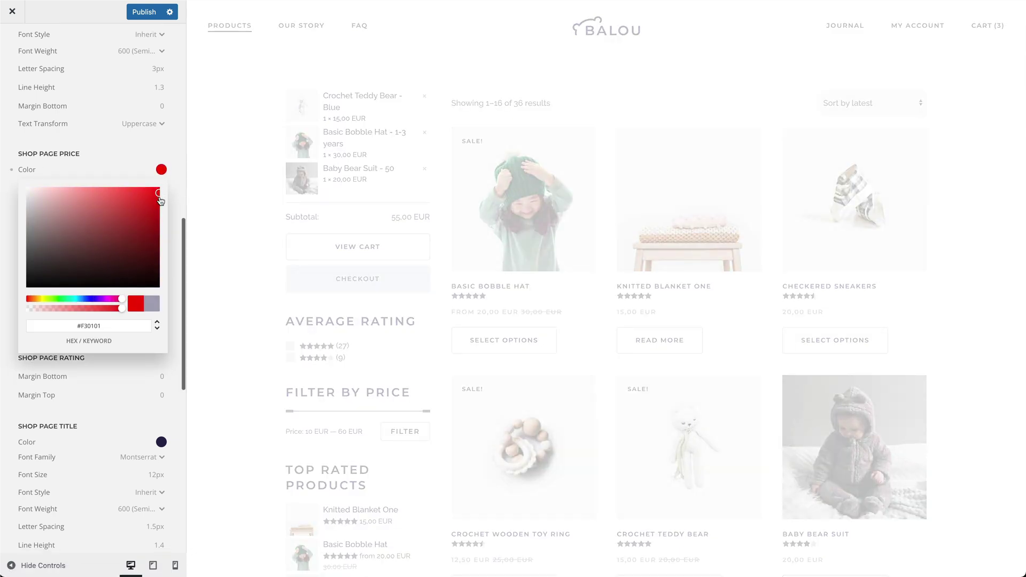
{"action": "left_click", "coordinate": [179, 200]}
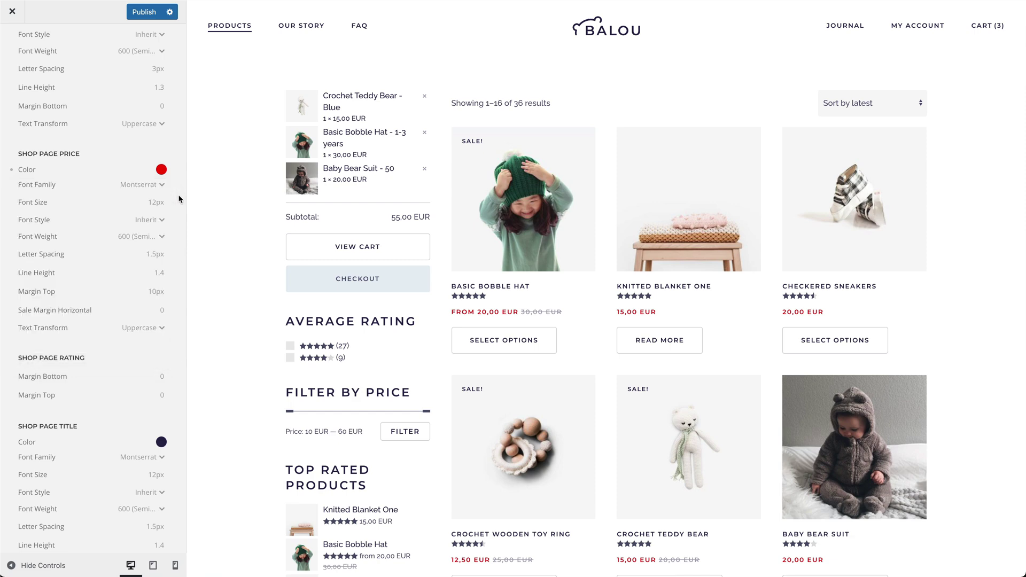
{"action": "left_click", "coordinate": [161, 396]}
{"action": "type", "text": "10"}
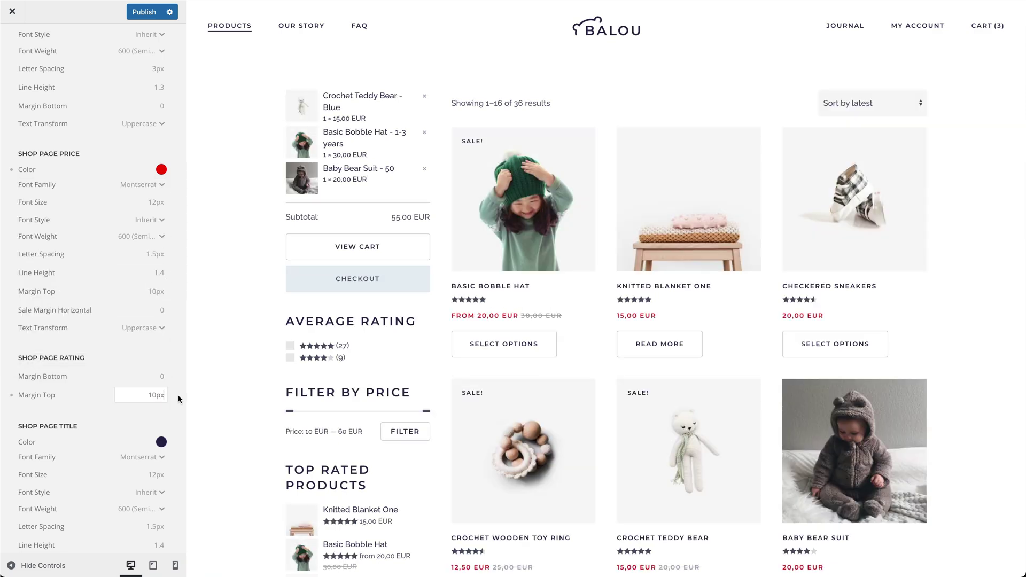
Step: Colour the shop page product titles a light purple
{"action": "scroll", "coordinate": [179, 400], "scroll_direction": "down", "scroll_amount": 5}
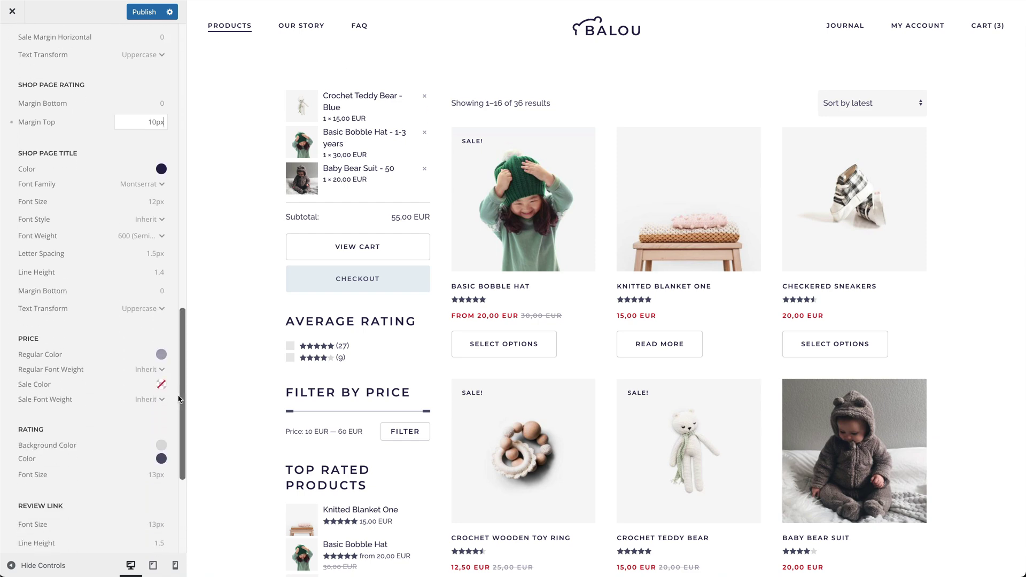
{"action": "left_click", "coordinate": [161, 169]}
{"action": "left_click", "coordinate": [89, 200]}
{"action": "left_click_drag", "start_coordinate": [89, 200], "coordinate": [87, 196]}
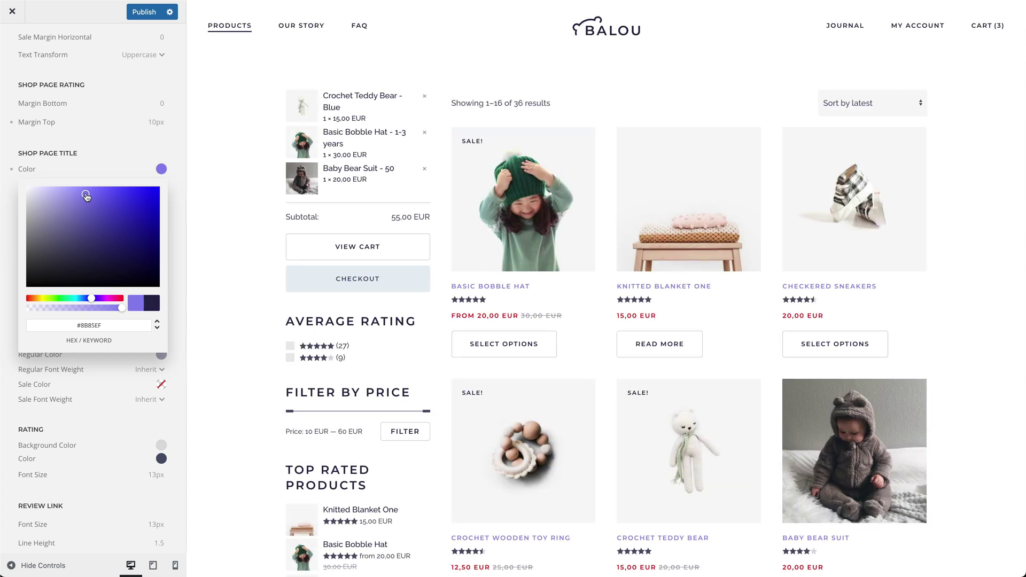
{"action": "left_click", "coordinate": [179, 198]}
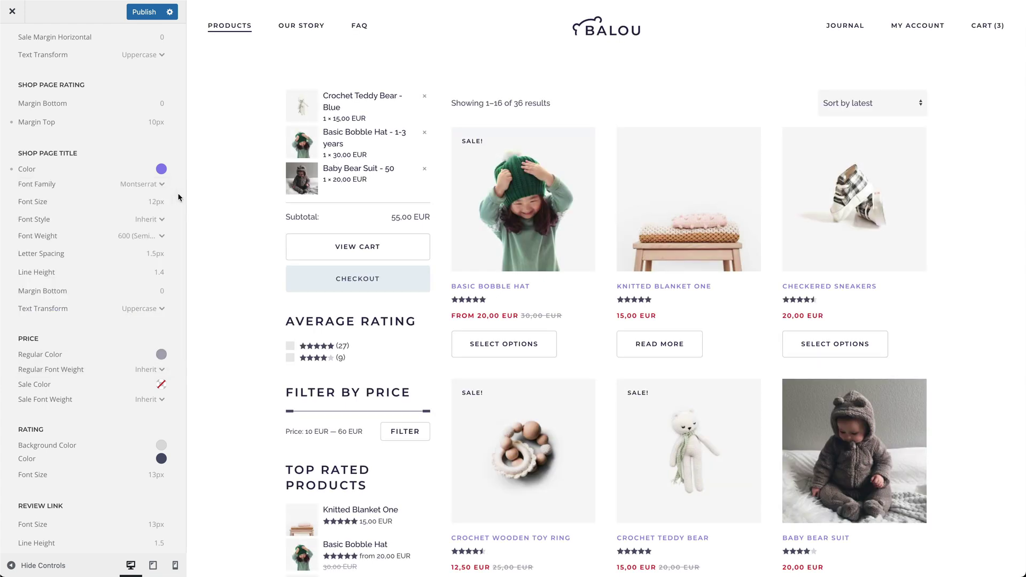
Step: Set the regular price colour to purple #7E76E9
{"action": "left_click", "coordinate": [161, 355]}
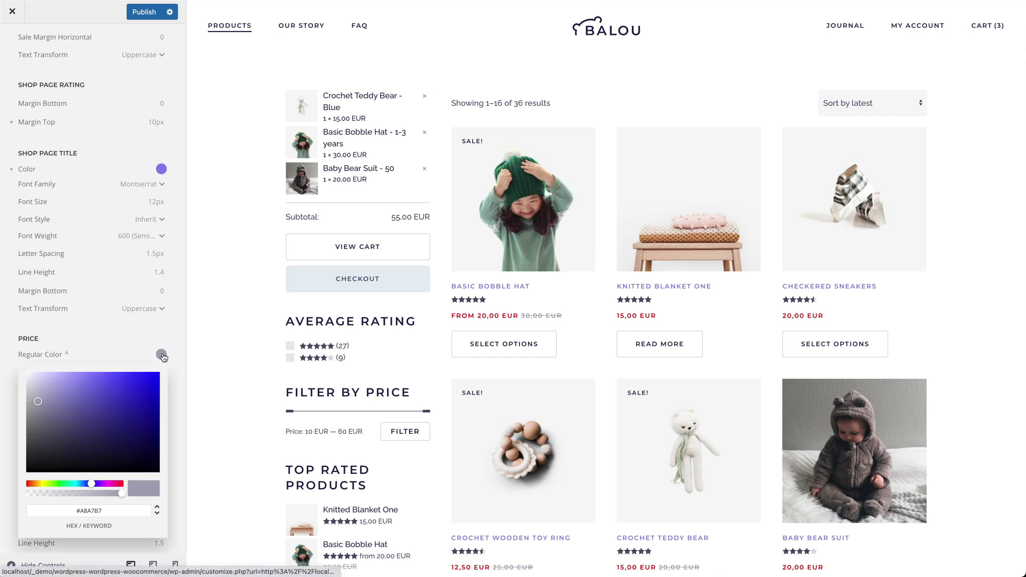
{"action": "left_click", "coordinate": [93, 382]}
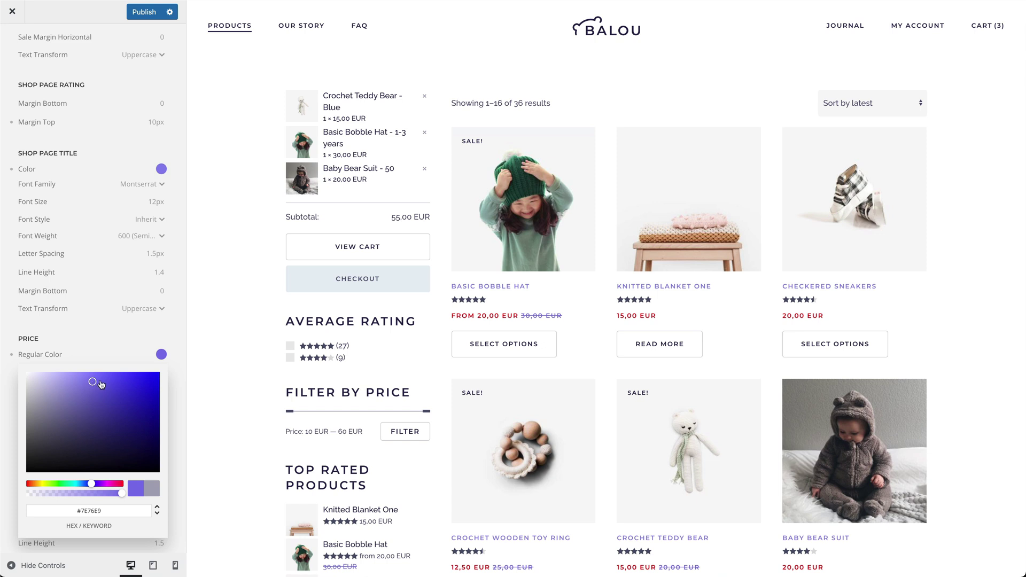
{"action": "left_click", "coordinate": [176, 380]}
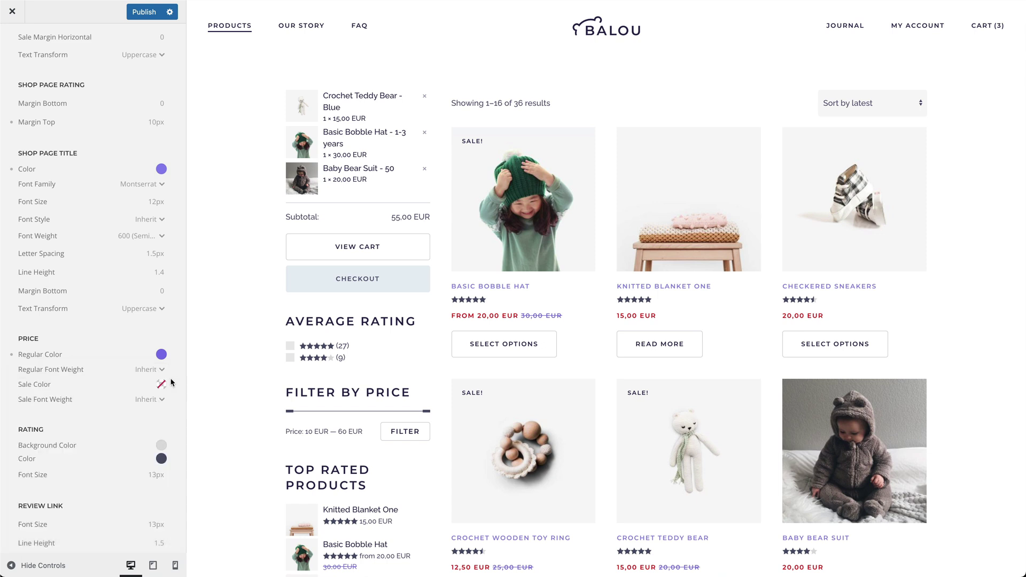
{"action": "left_click", "coordinate": [162, 384]}
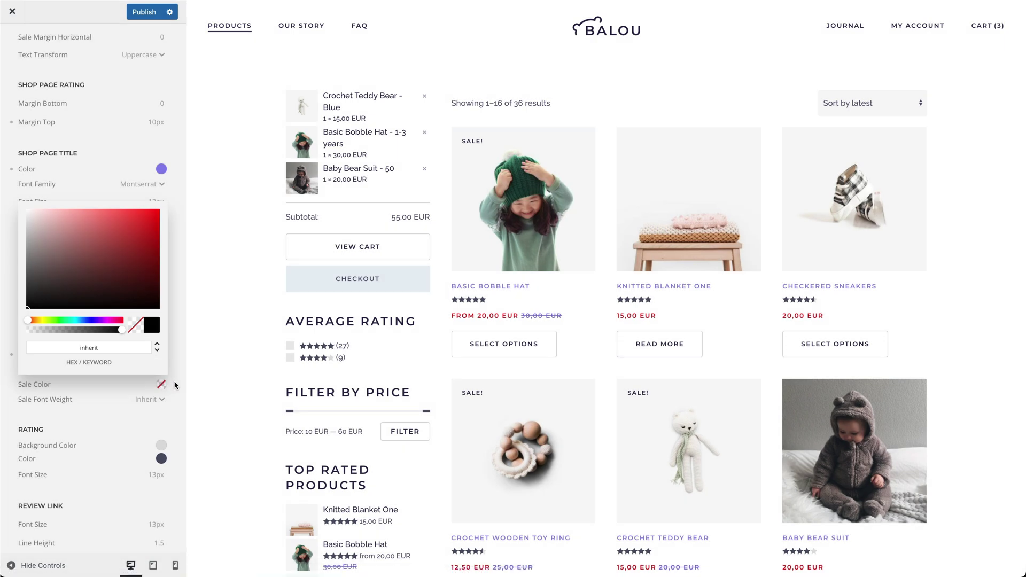
Step: Leave the sale price colour unchanged and colour the rating stars orange #ED8900
{"action": "left_click", "coordinate": [174, 385]}
{"action": "scroll", "coordinate": [175, 385], "scroll_direction": "down", "scroll_amount": 1}
{"action": "scroll", "coordinate": [175, 385], "scroll_direction": "down", "scroll_amount": 3}
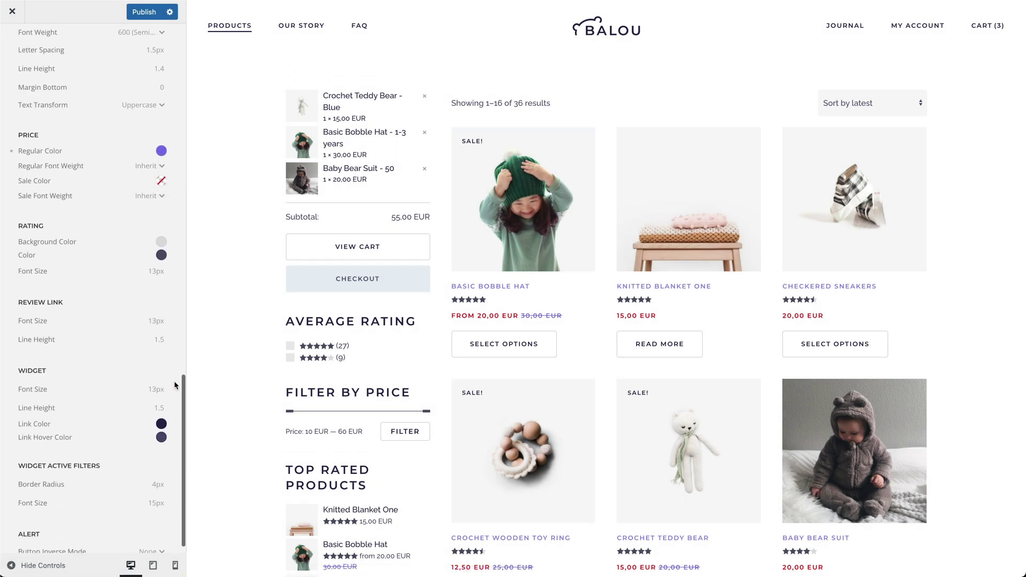
{"action": "left_click", "coordinate": [161, 257]}
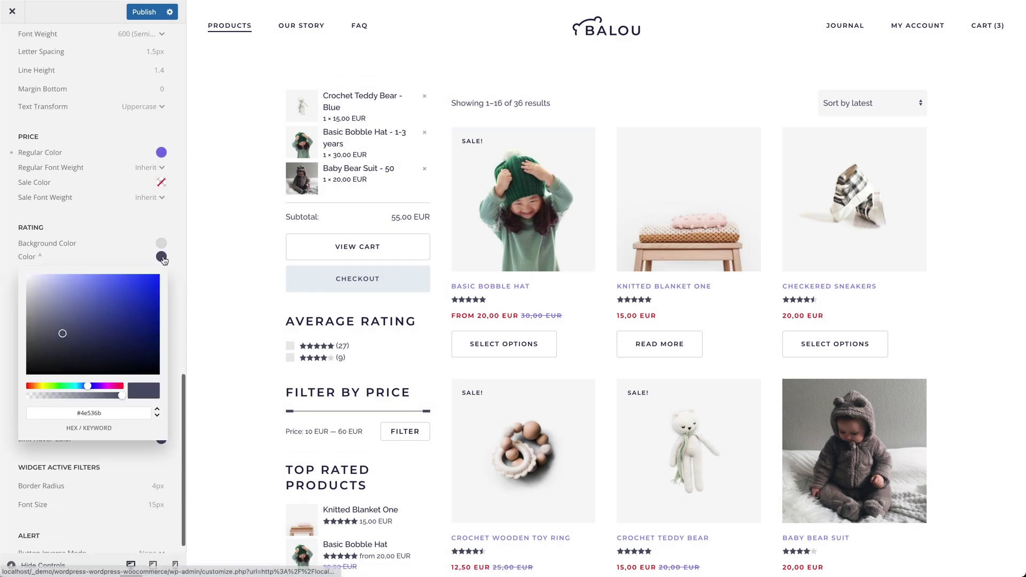
{"action": "left_click_drag", "start_coordinate": [43, 384], "coordinate": [36, 385]}
{"action": "left_click_drag", "start_coordinate": [157, 283], "coordinate": [165, 284]}
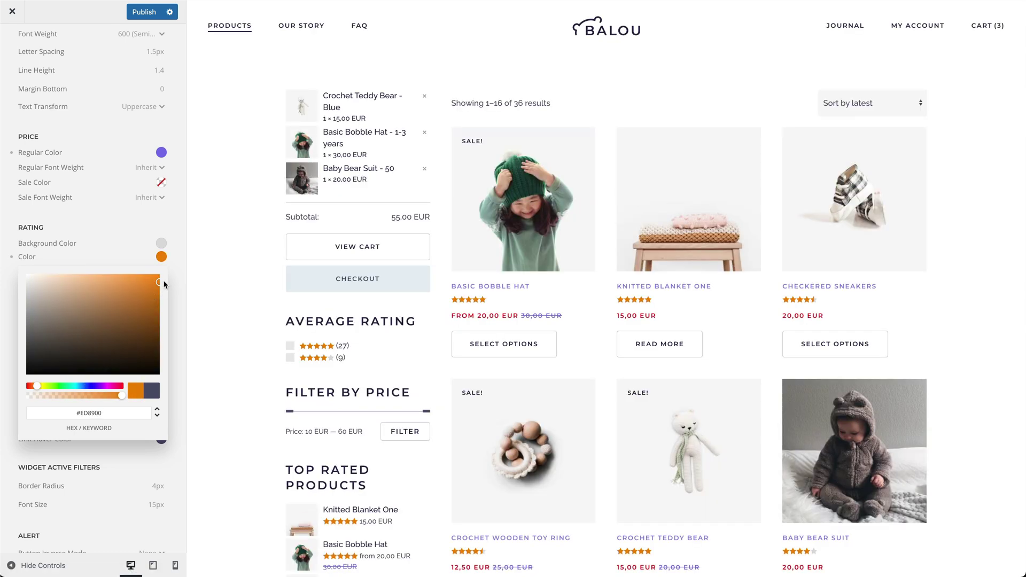
{"action": "left_click", "coordinate": [173, 285]}
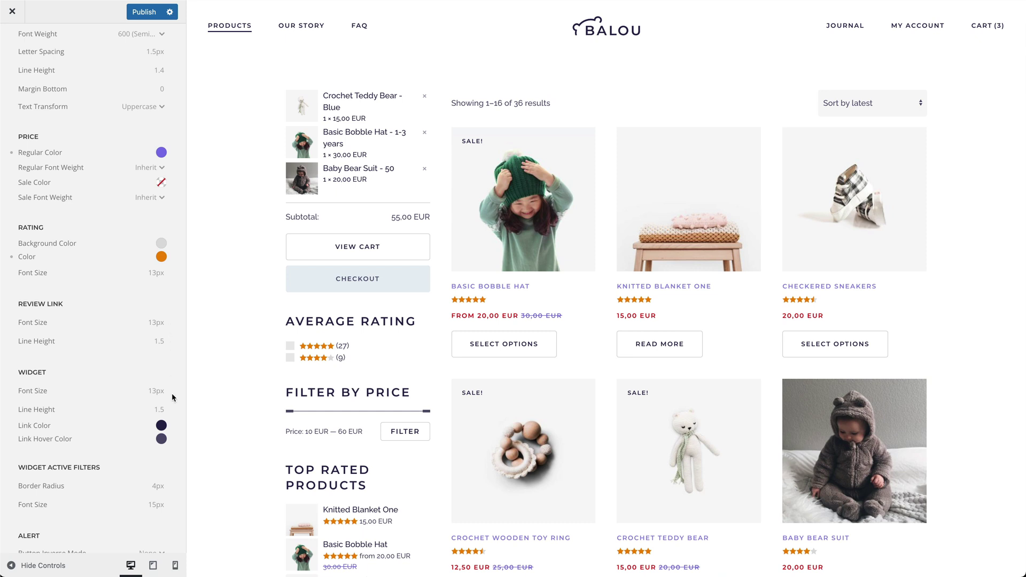
{"action": "scroll", "coordinate": [173, 397], "scroll_direction": "down", "scroll_amount": 1}
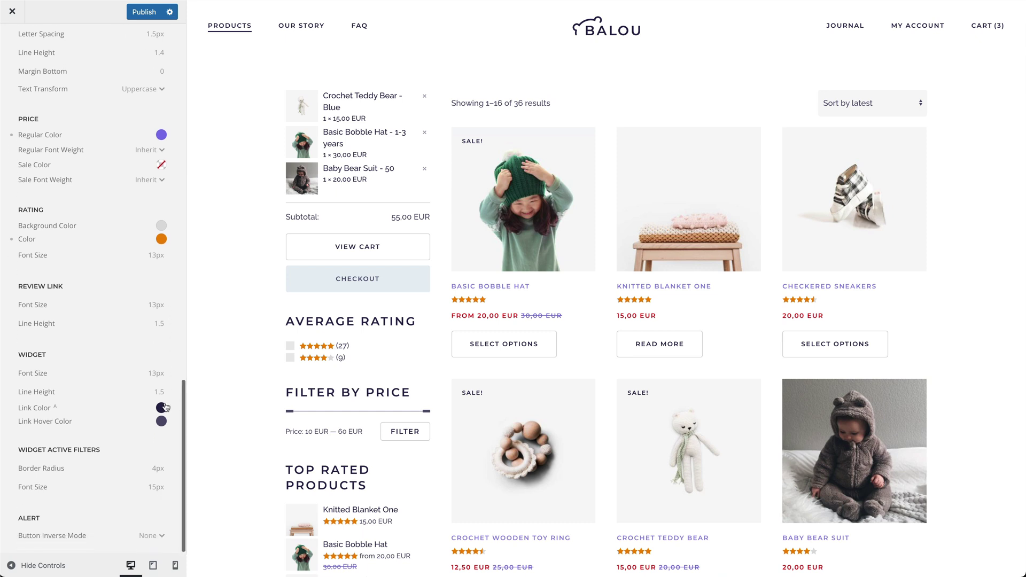
Step: Set the sidebar widget link colour to blue #0600EF
{"action": "left_click", "coordinate": [161, 408]}
{"action": "left_click_drag", "start_coordinate": [99, 311], "coordinate": [159, 240]}
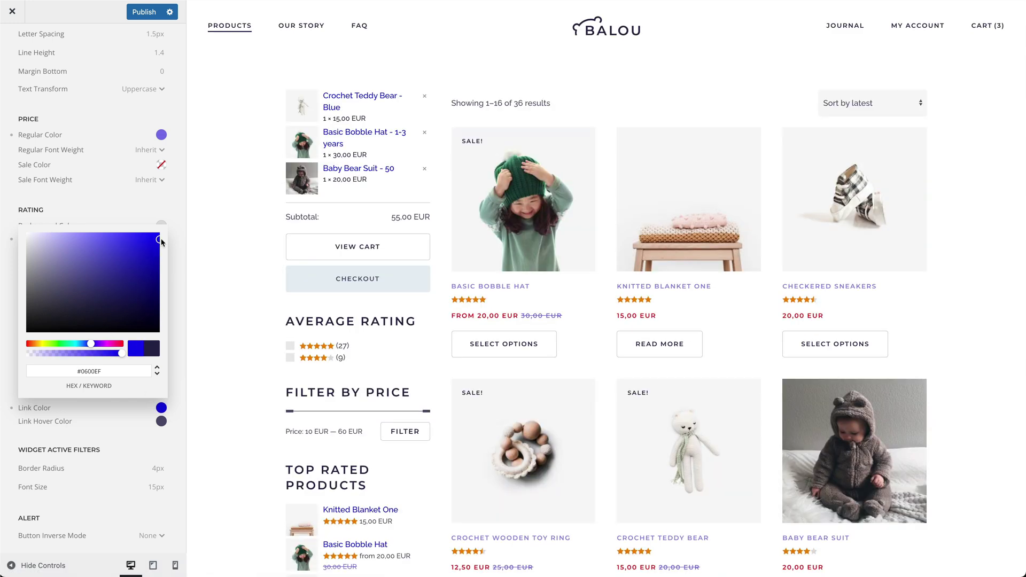
{"action": "left_click", "coordinate": [180, 268]}
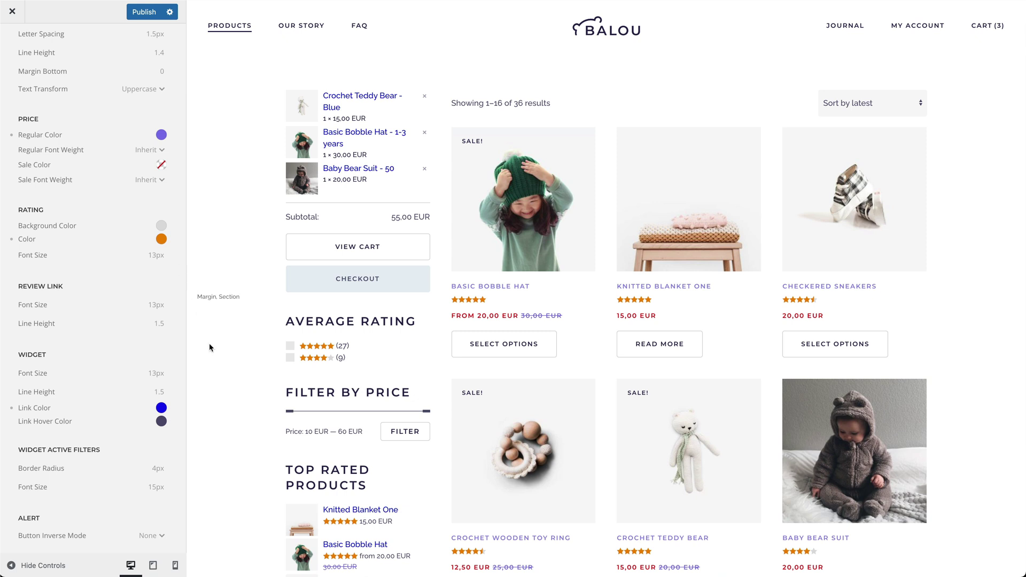
Step: Filter the shop to 20–60 EUR (27 results) and set active-filter border radius to 10px
{"action": "left_click_drag", "start_coordinate": [289, 412], "coordinate": [324, 414]}
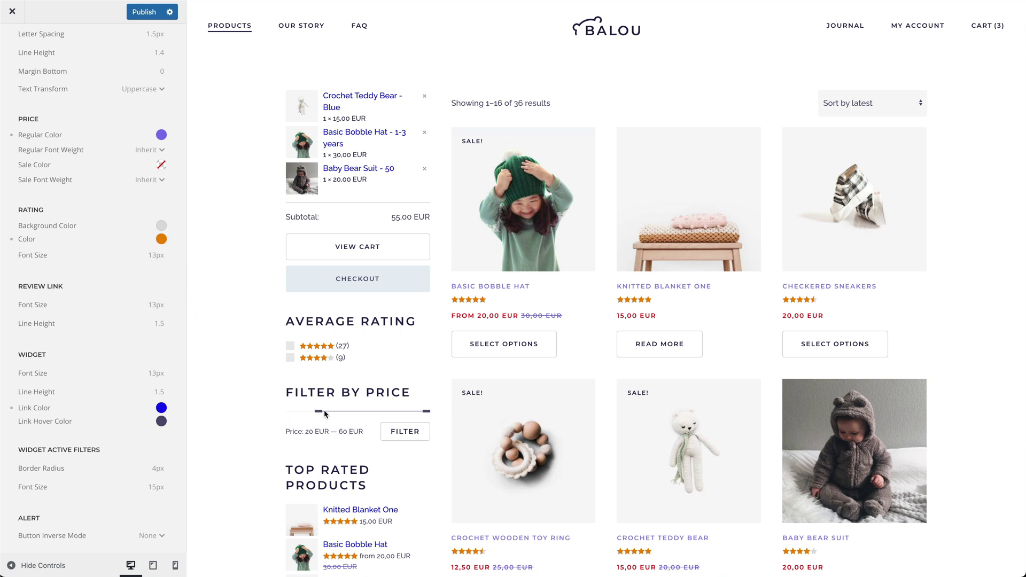
{"action": "left_click", "coordinate": [404, 436]}
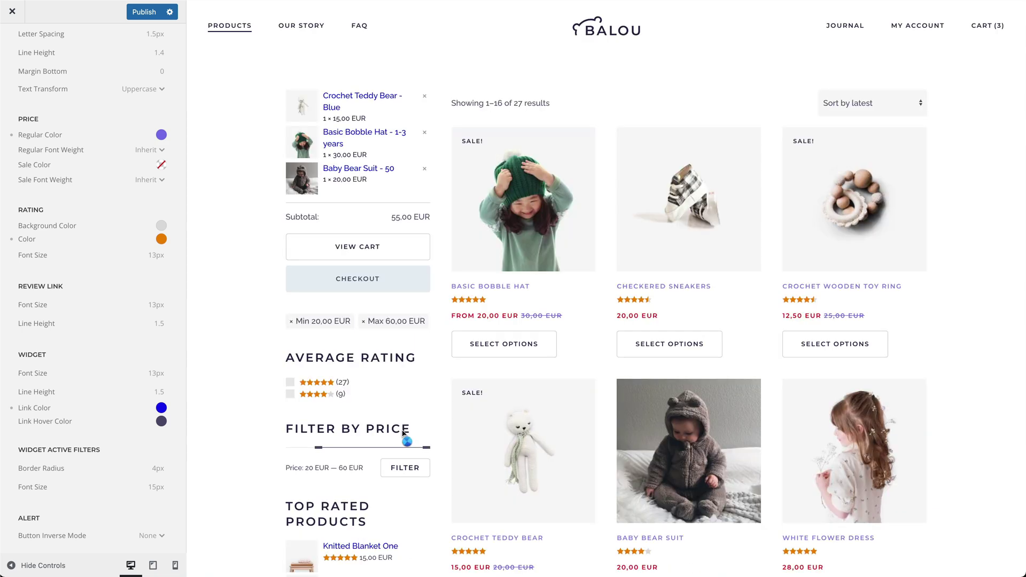
{"action": "left_click", "coordinate": [154, 469]}
{"action": "type", "text": "10"}
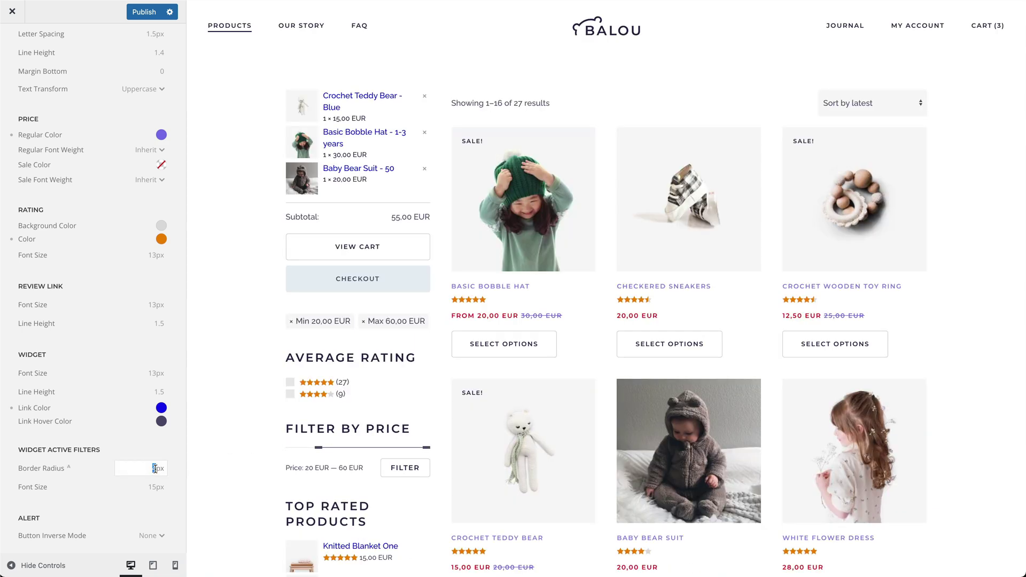